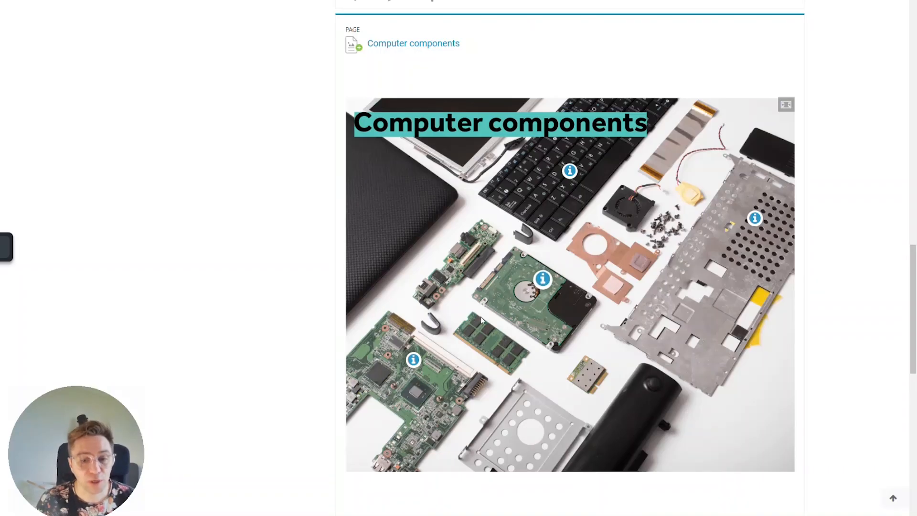
# Check the central green board's hotspot, then the keyboard hotspot, briefly playing its embedded video before closing the popup
pyautogui.click(541, 282)
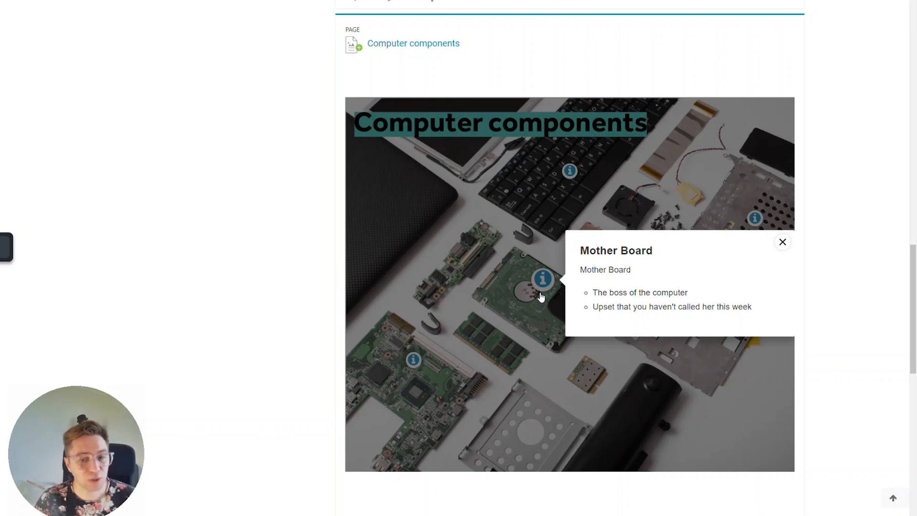
pyautogui.click(569, 173)
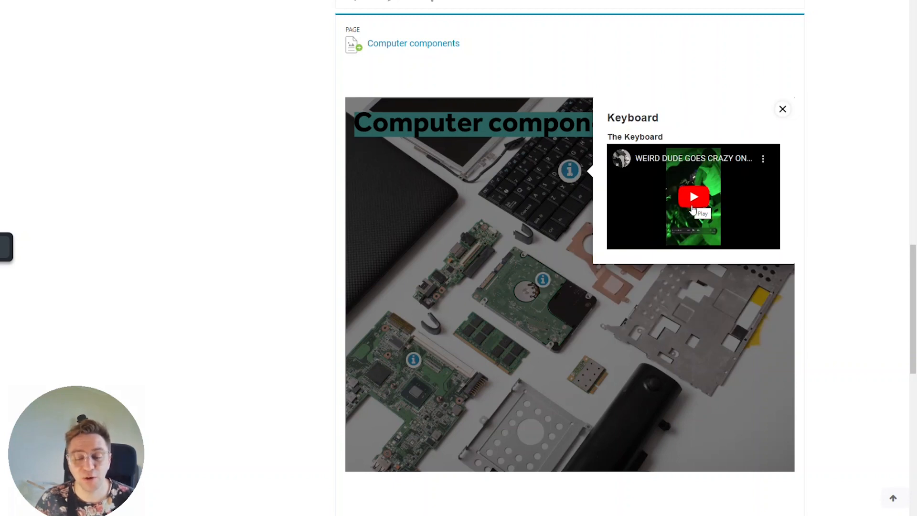
pyautogui.click(692, 199)
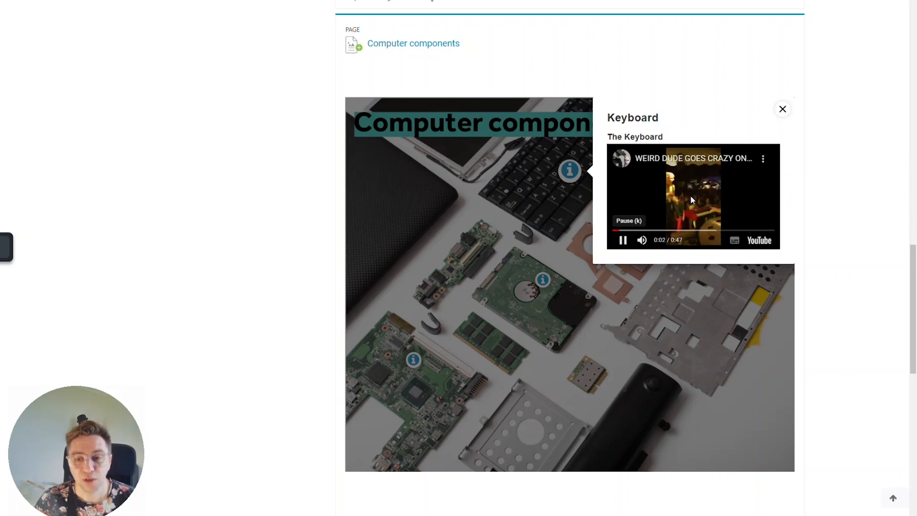
pyautogui.click(621, 243)
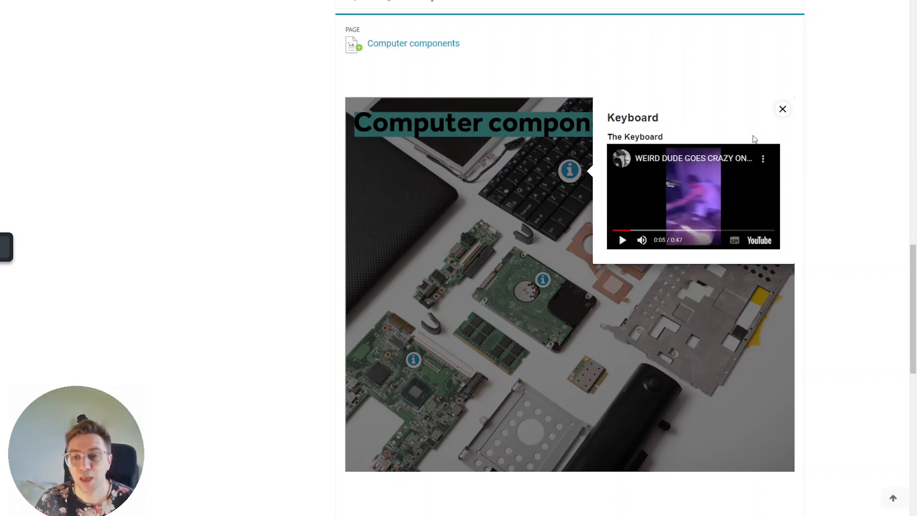
pyautogui.click(782, 109)
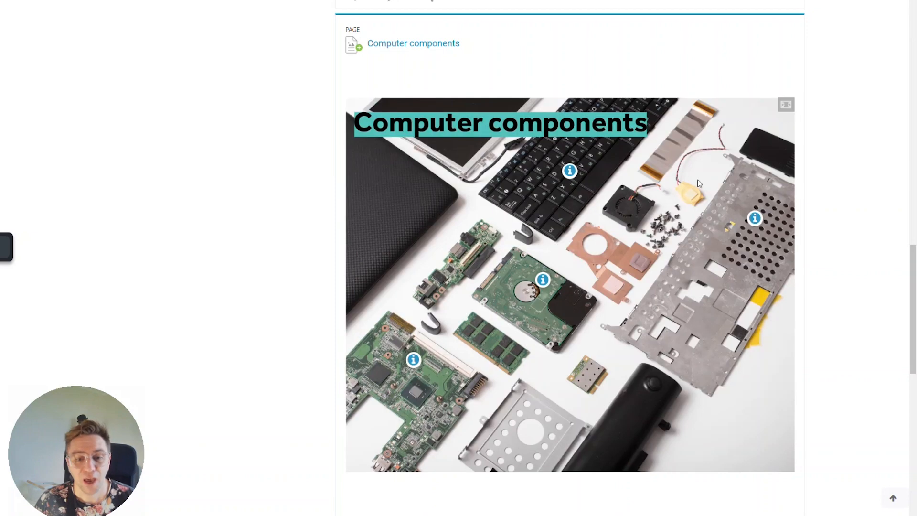
# Check the Uncle board hotspot and its audio, then the Avant-garde cheese grater hotspot, closing each popup
pyautogui.click(413, 358)
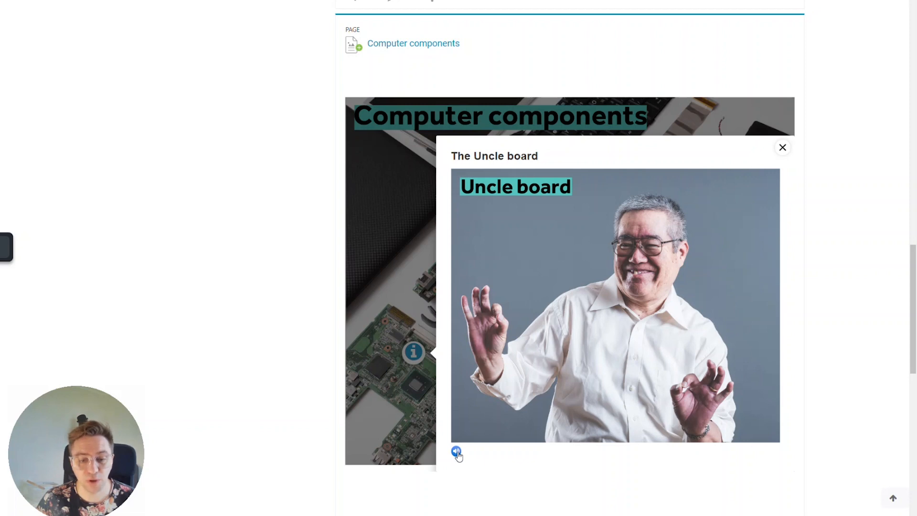
pyautogui.click(456, 451)
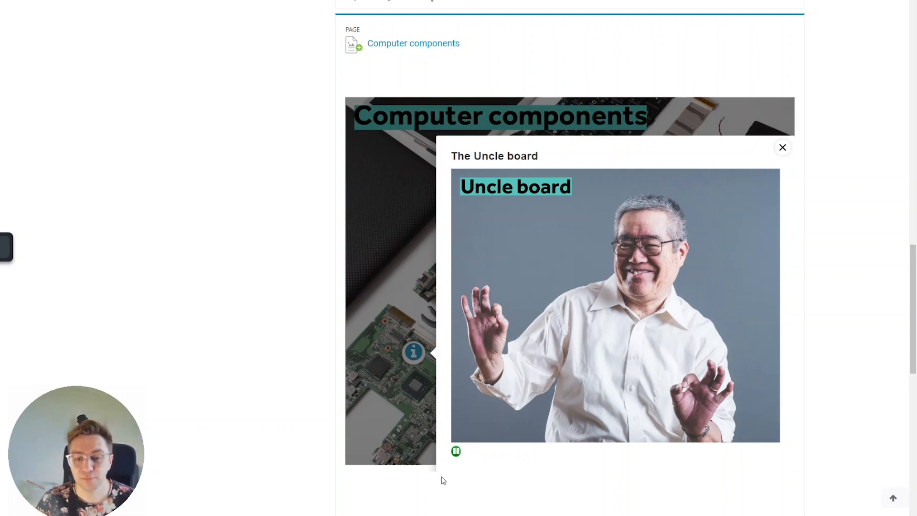
pyautogui.click(458, 453)
pyautogui.click(783, 148)
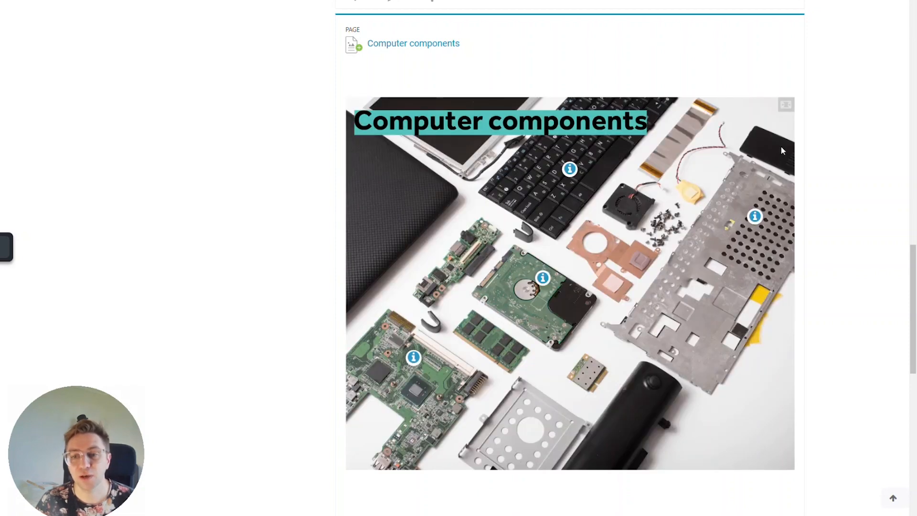
pyautogui.click(753, 218)
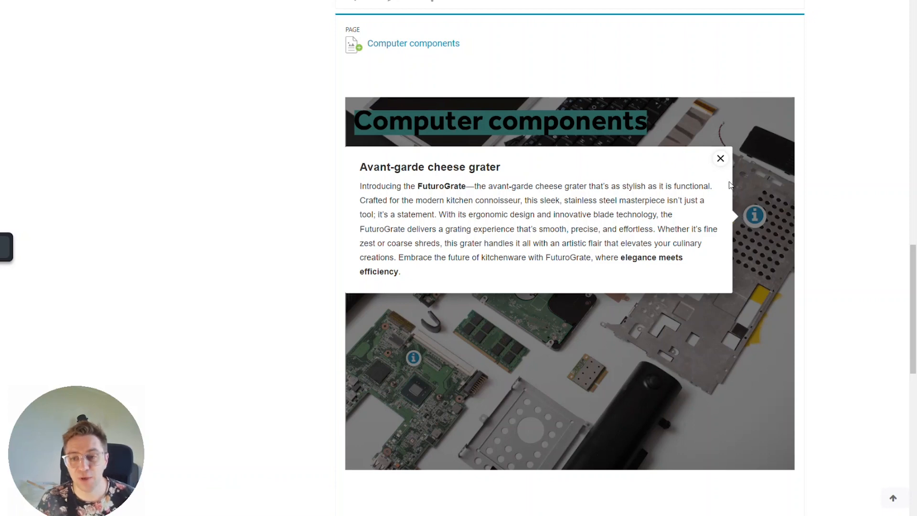
pyautogui.click(721, 158)
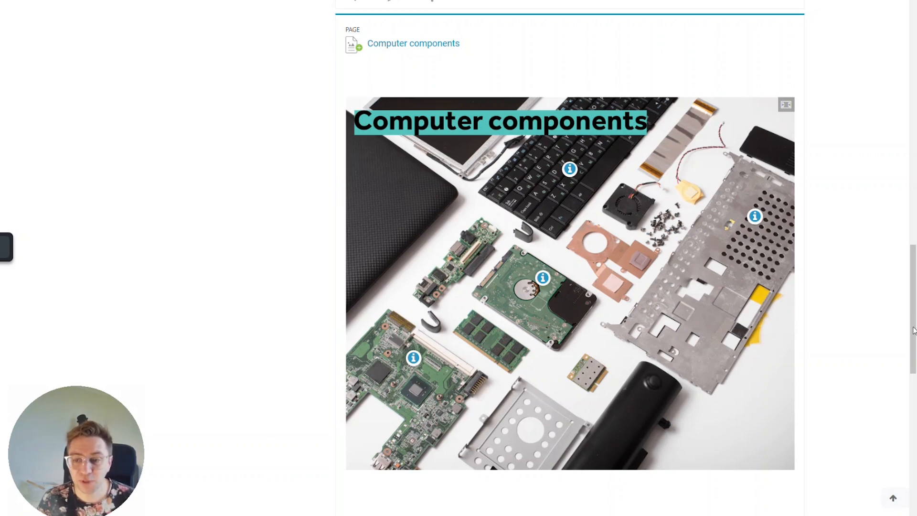
# Open the H5P bank from the course administration options
pyautogui.moveTo(914, 330); pyautogui.dragTo(881, 60)
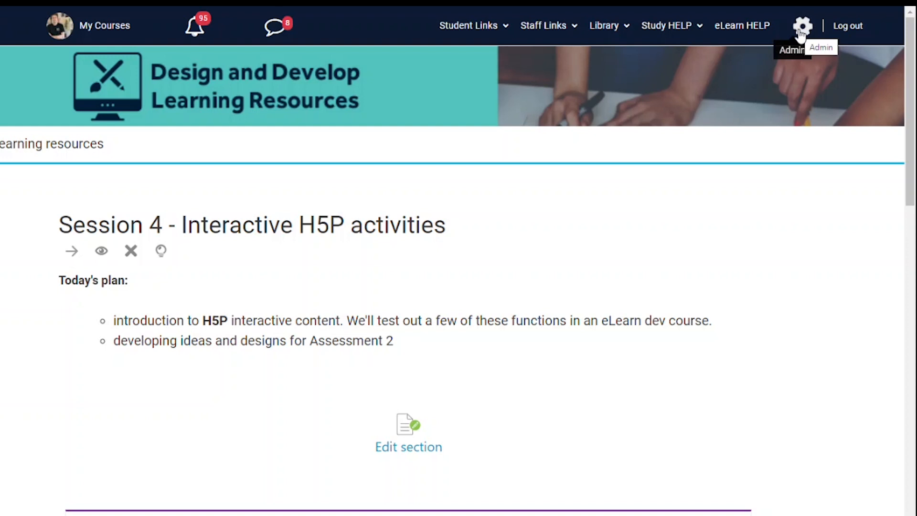
pyautogui.click(801, 29)
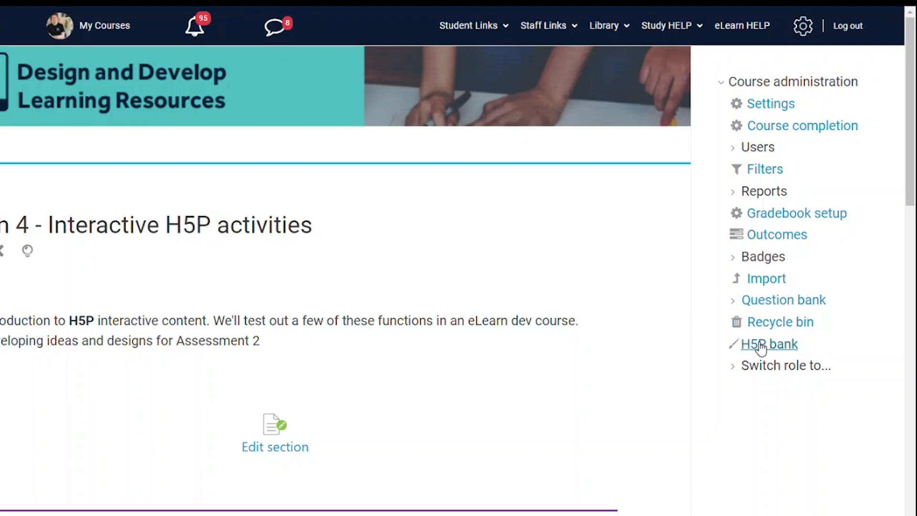
pyautogui.click(761, 348)
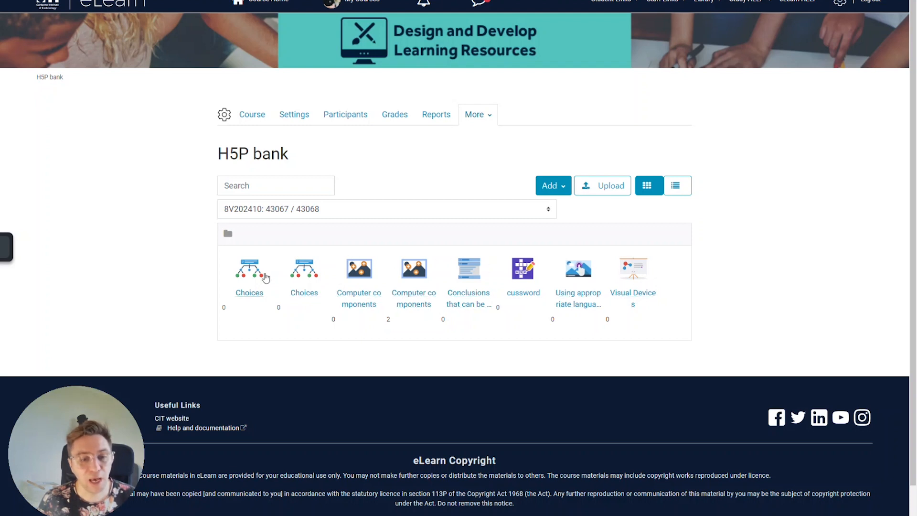
# Start adding a new Image Hotspots content item in the H5P bank
pyautogui.click(552, 188)
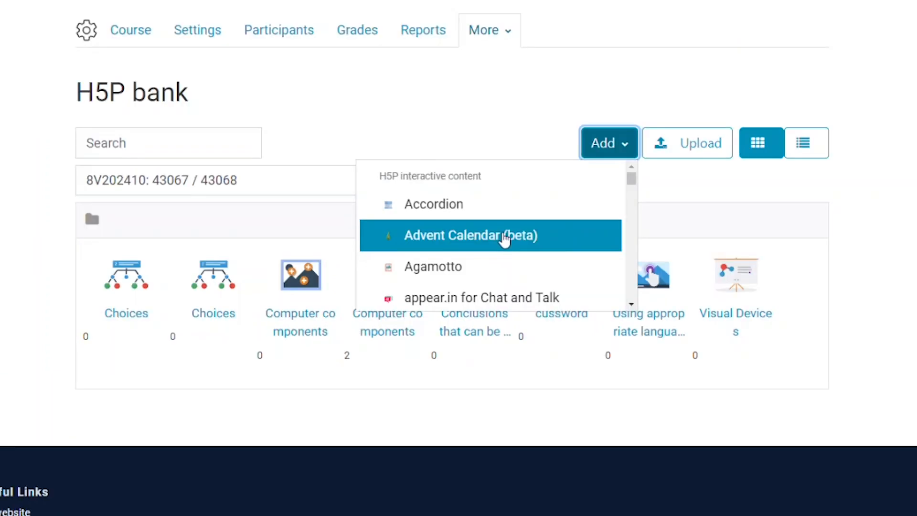
pyautogui.scroll(-1, 488, 247)
pyautogui.scroll(-7, 504, 239)
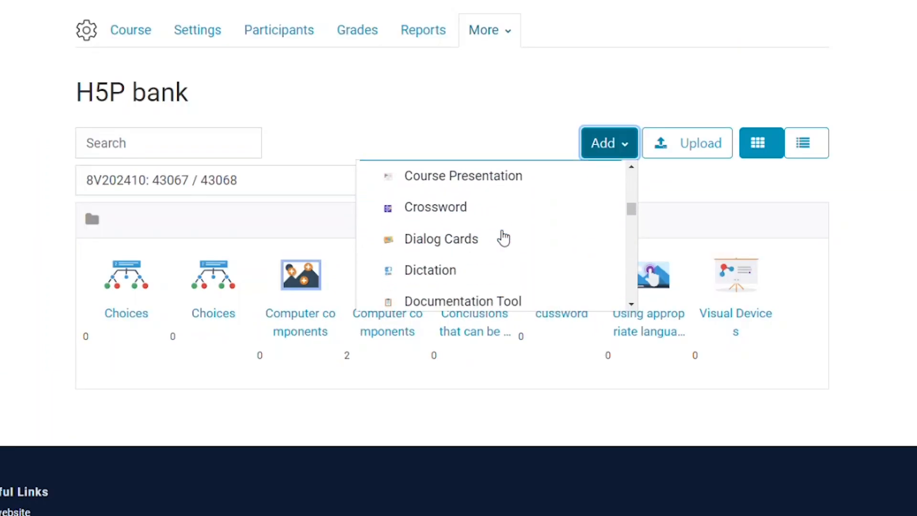
pyautogui.scroll(-7, 503, 237)
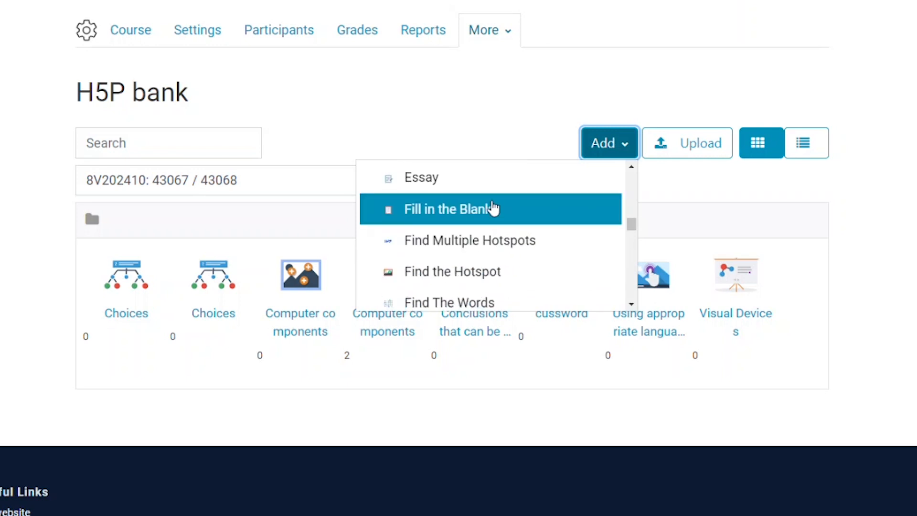
pyautogui.scroll(-1, 492, 205)
pyautogui.scroll(3, 493, 207)
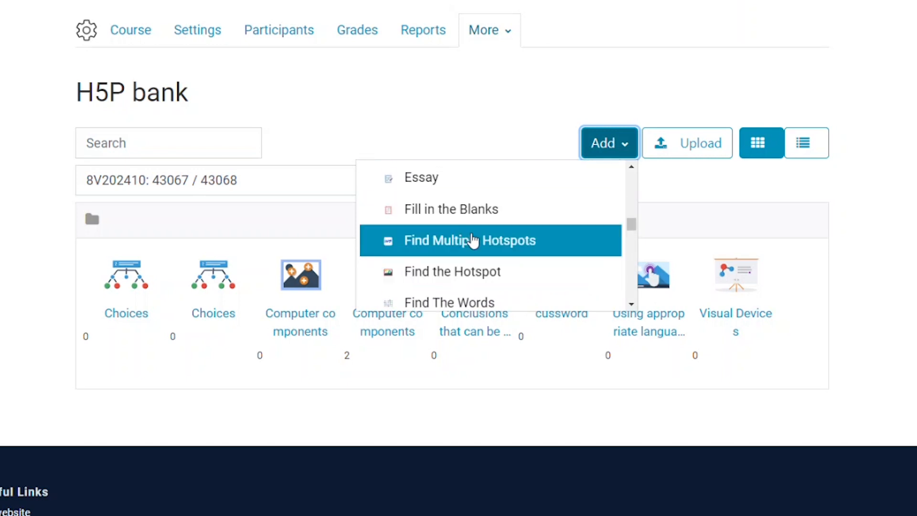
pyautogui.scroll(-5, 513, 234)
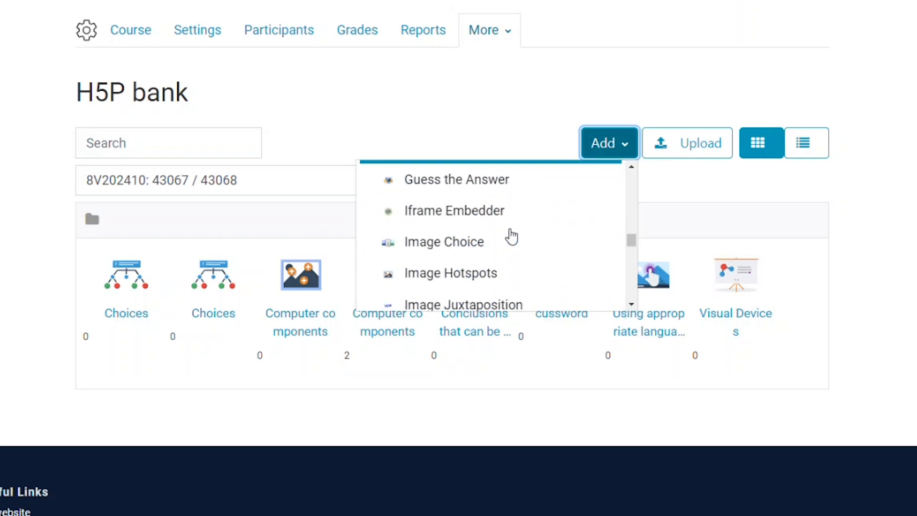
pyautogui.click(467, 282)
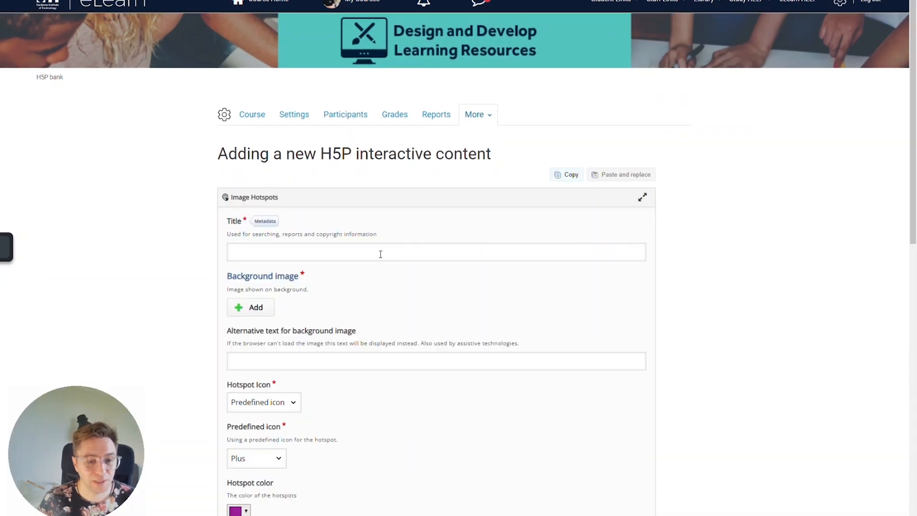
# Title the content "Computer components" and upload the computer components photo as its background image
pyautogui.click(380, 253)
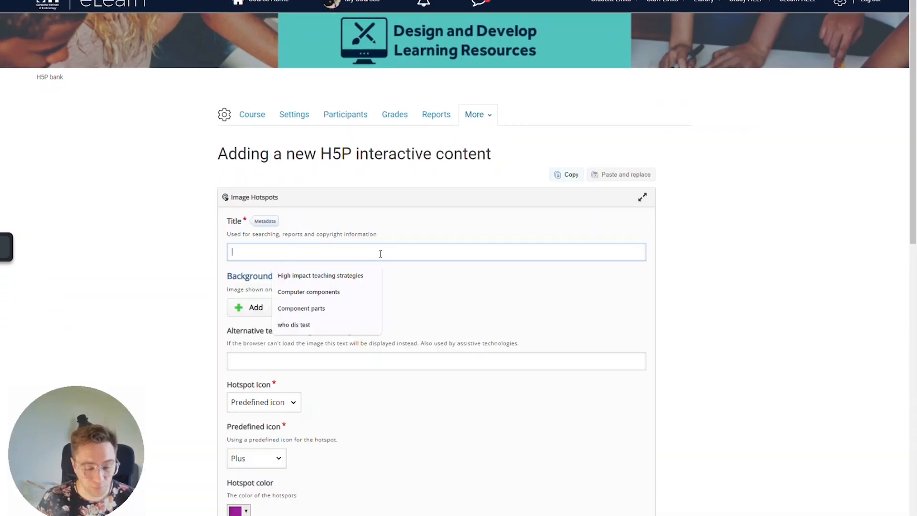
pyautogui.click(316, 291)
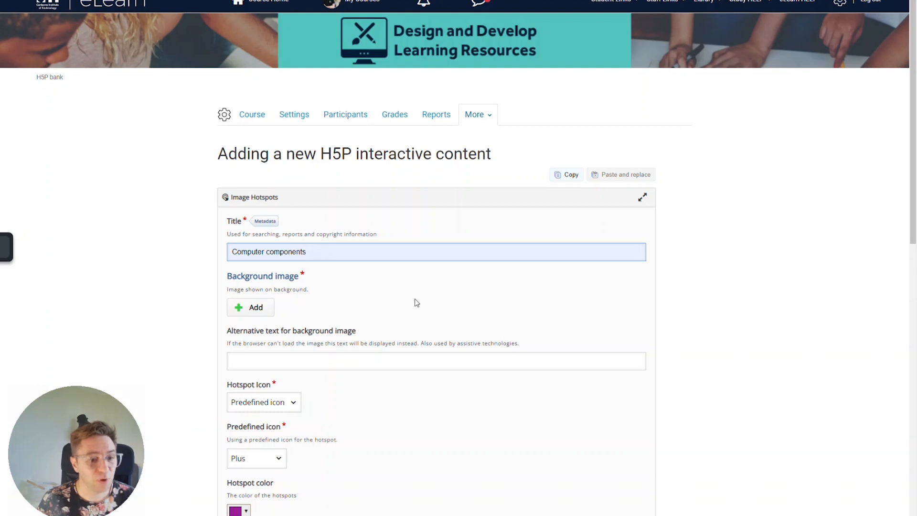
pyautogui.click(257, 309)
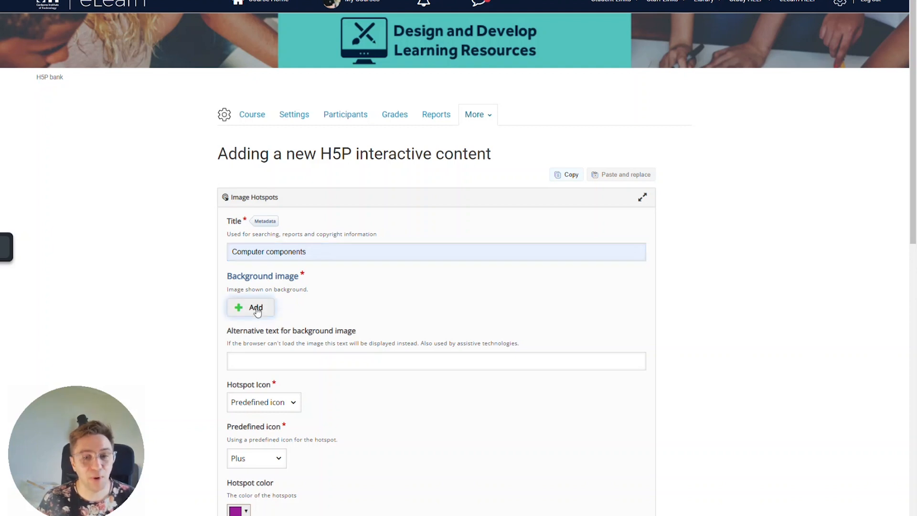
pyautogui.doubleClick(206, 32)
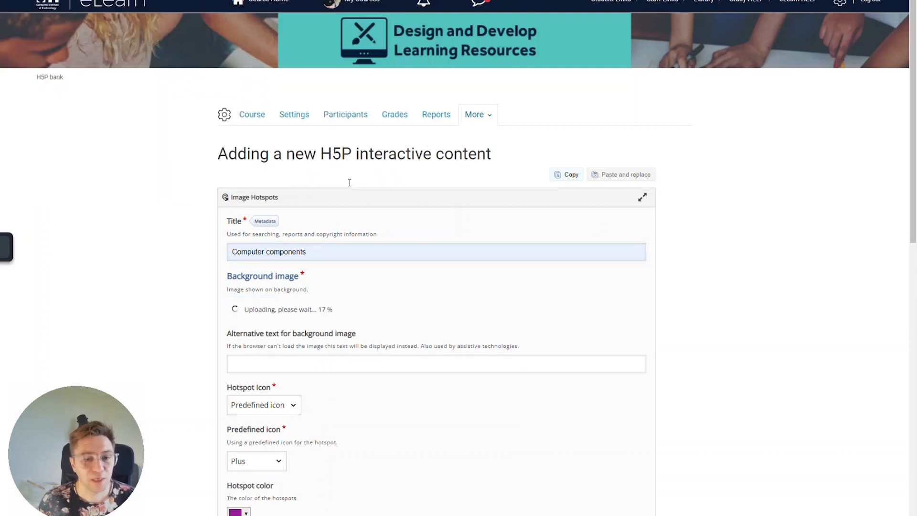
# Set the background image's alternative text to "an photo showing different electronic elements of a computer" and choose Plus as the predefined icon
pyautogui.scroll(-5, 614, 279)
pyautogui.click(341, 188)
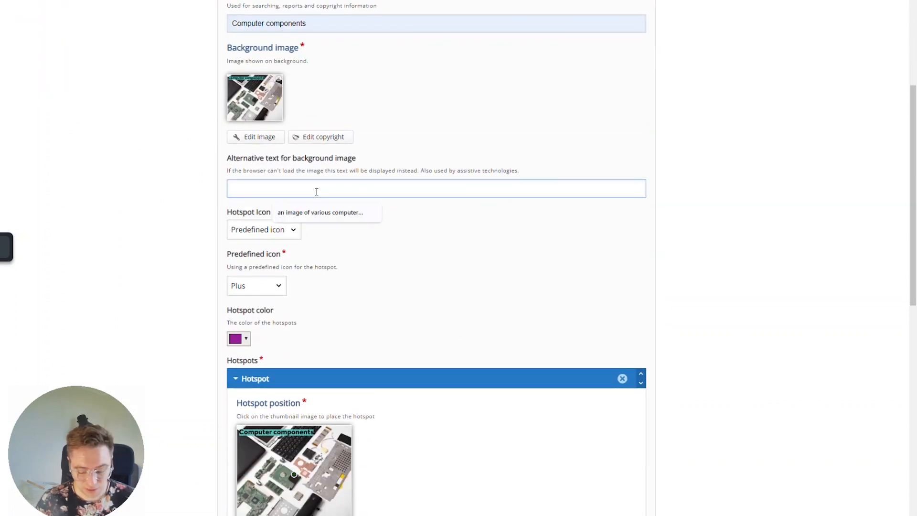
pyautogui.write('an photo showing different electronic elements of a computer')
pyautogui.click(405, 286)
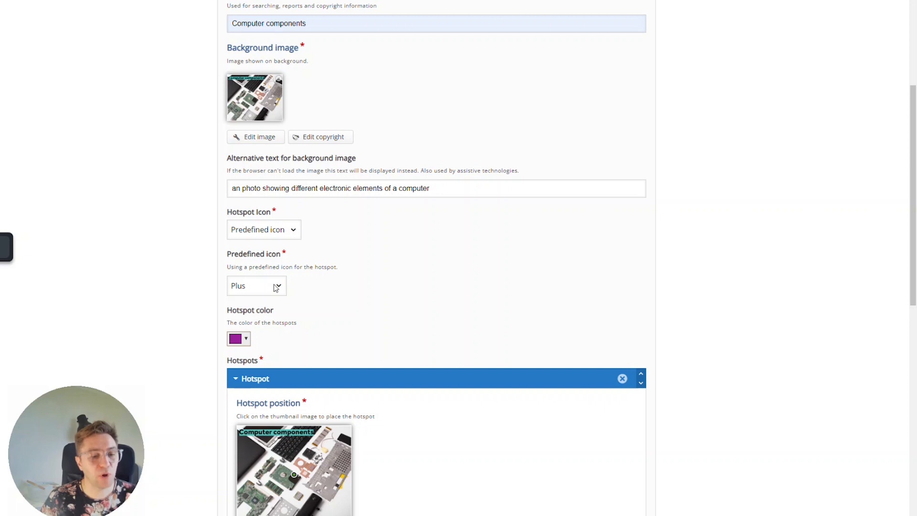
pyautogui.click(279, 286)
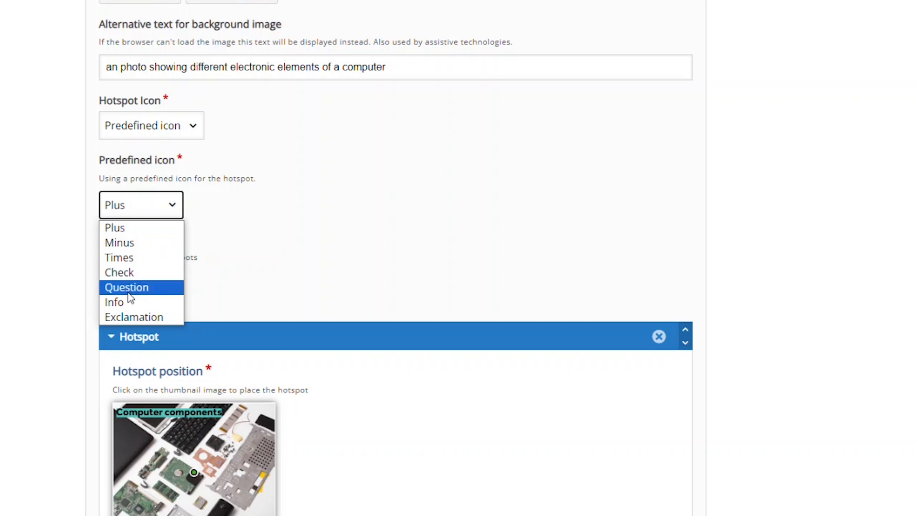
pyautogui.click(124, 228)
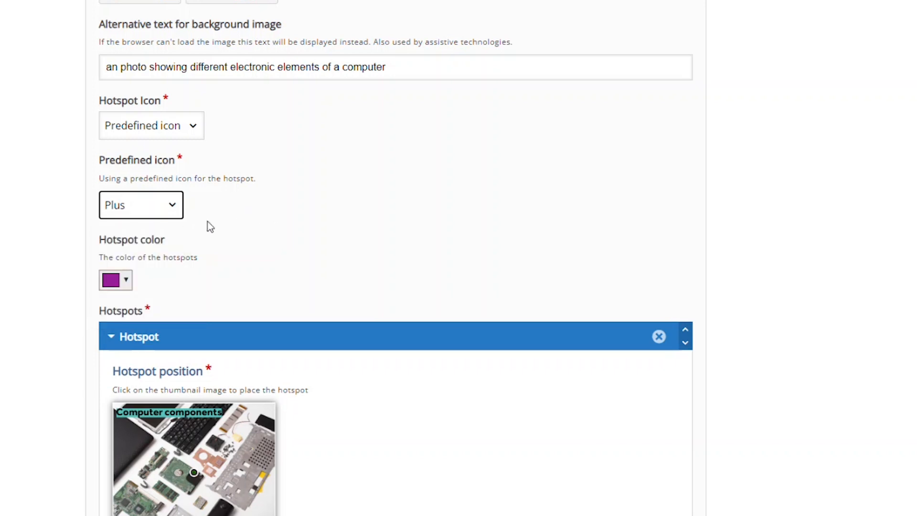
# Try several hotspot positions on the background thumbnail and place the hotspot on the green board near the centre
pyautogui.scroll(-1, 210, 227)
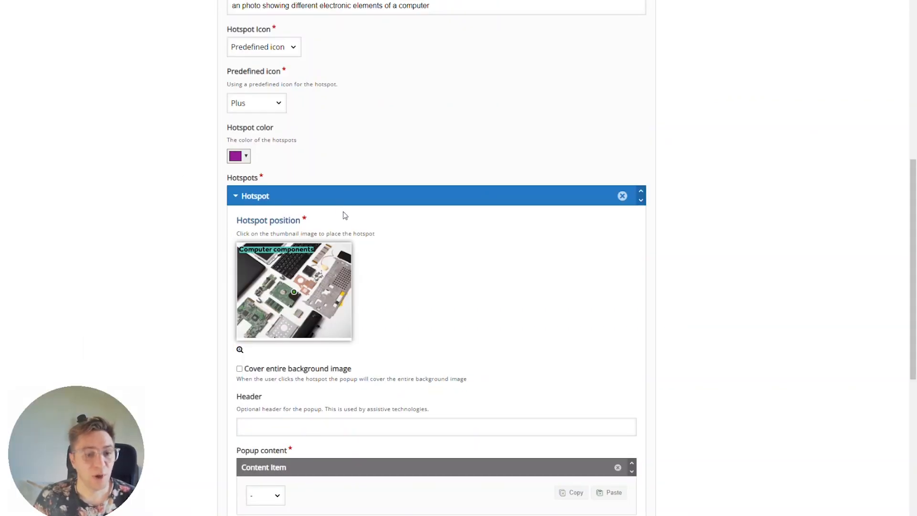
pyautogui.scroll(-1, 301, 291)
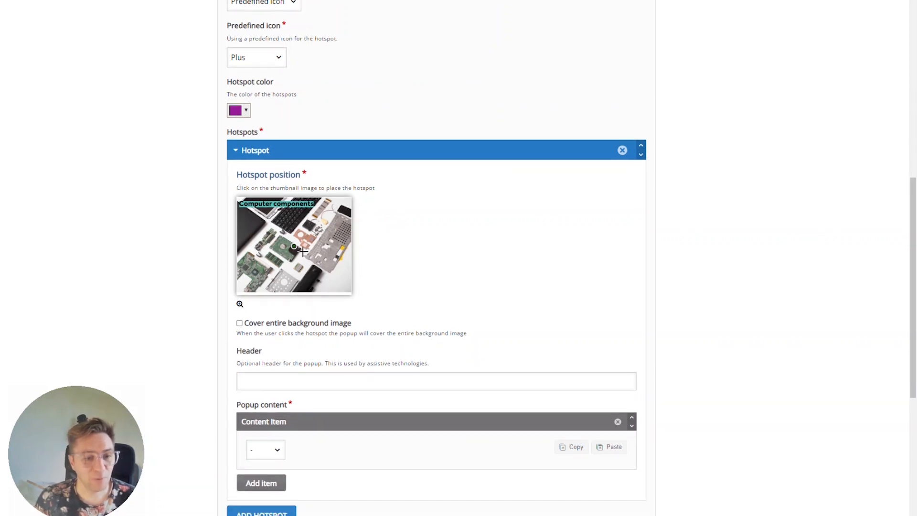
pyautogui.click(293, 246)
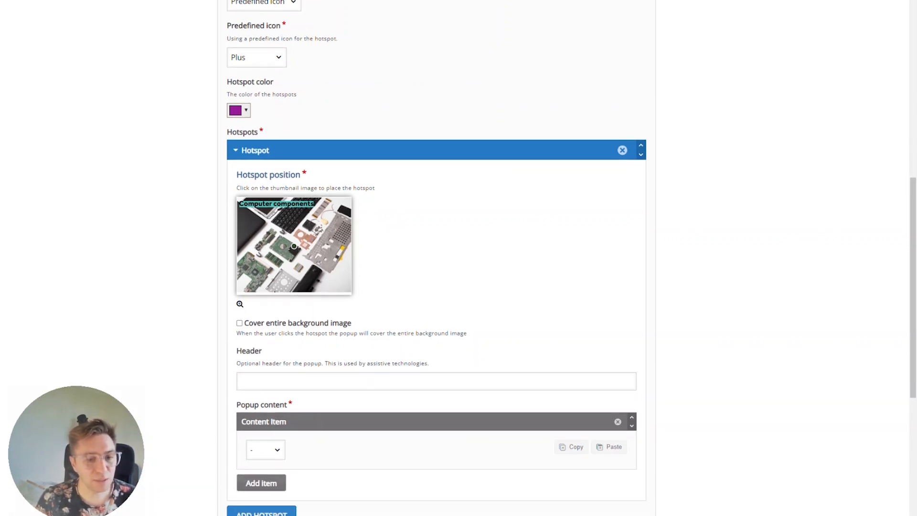
pyautogui.click(294, 214)
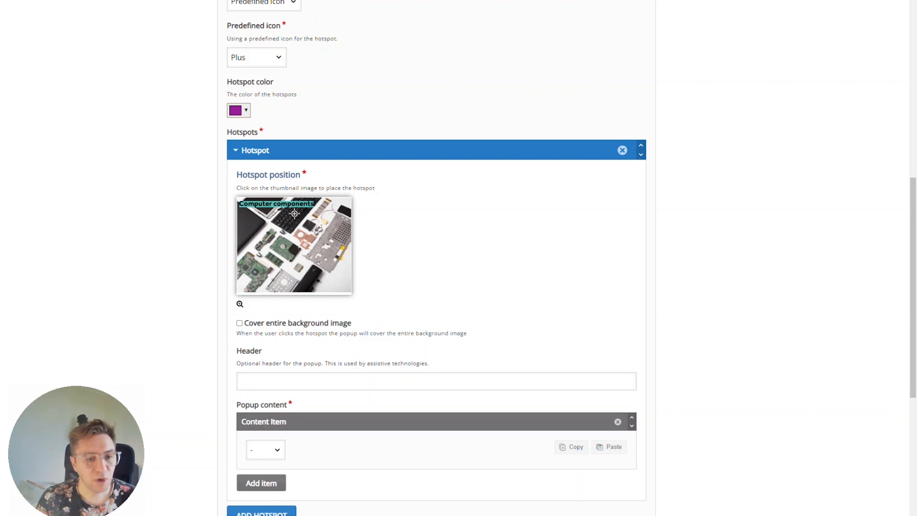
pyautogui.click(331, 239)
pyautogui.click(286, 246)
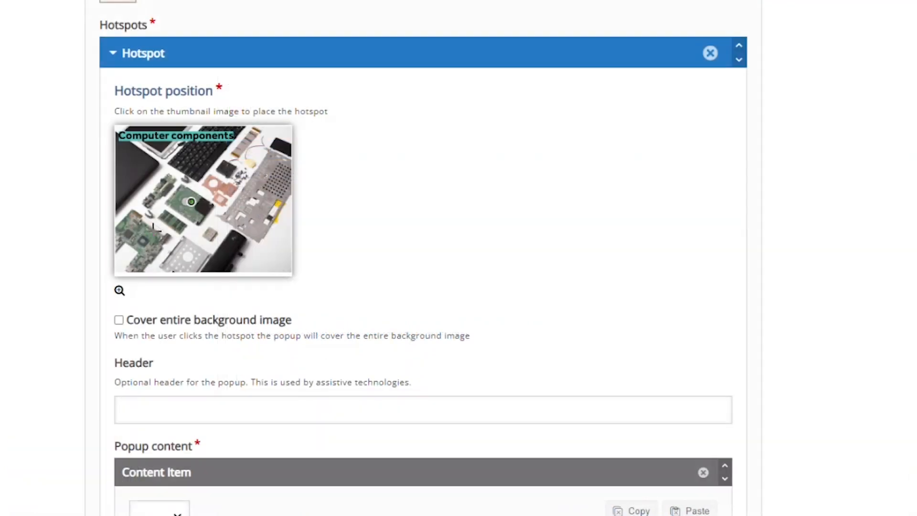
pyautogui.click(255, 271)
pyautogui.click(186, 201)
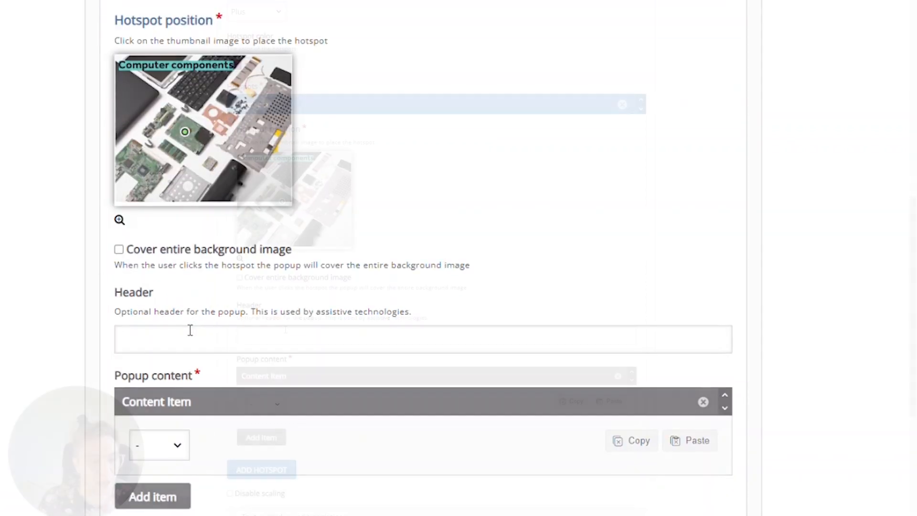
# Set the hotspot popup's header to "Mother Board"
pyautogui.click(188, 402)
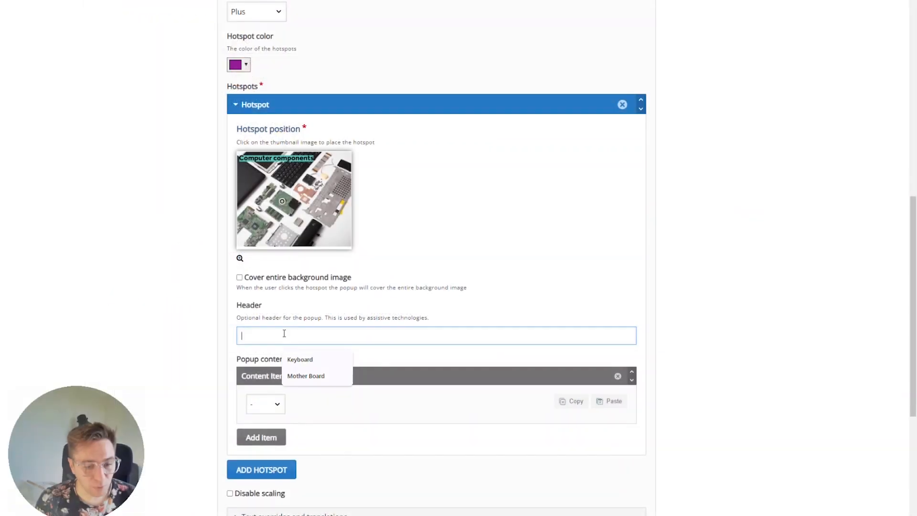
pyautogui.click(305, 375)
pyautogui.scroll(-1, 372, 347)
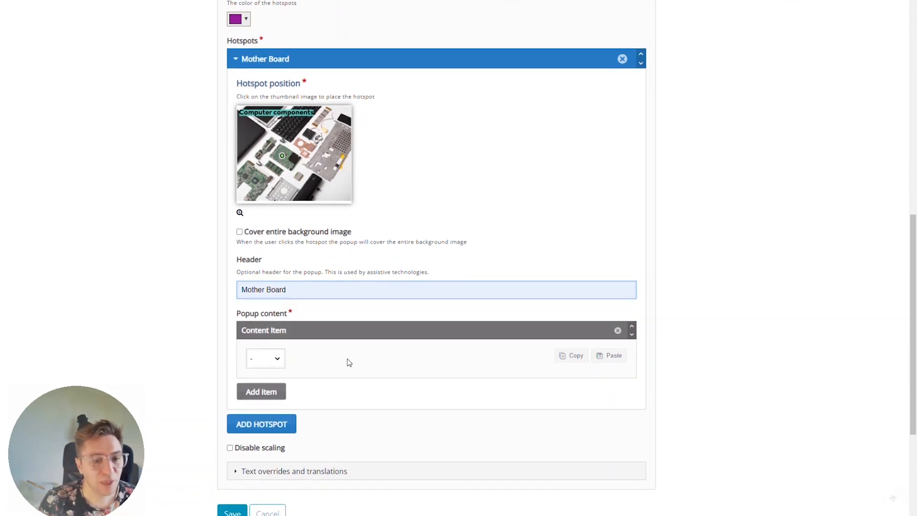
# Make the Mother Board popup's content item a text reading "This is the motherboard"
pyautogui.click(279, 363)
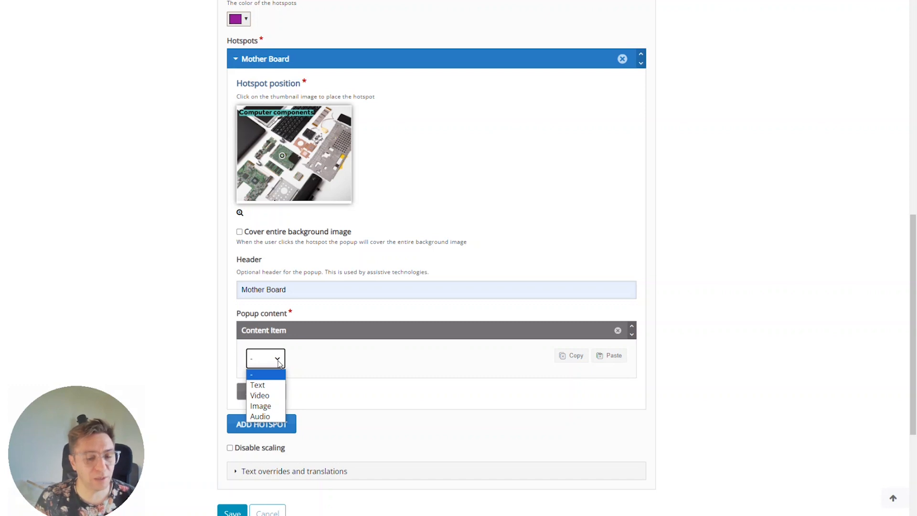
pyautogui.click(266, 388)
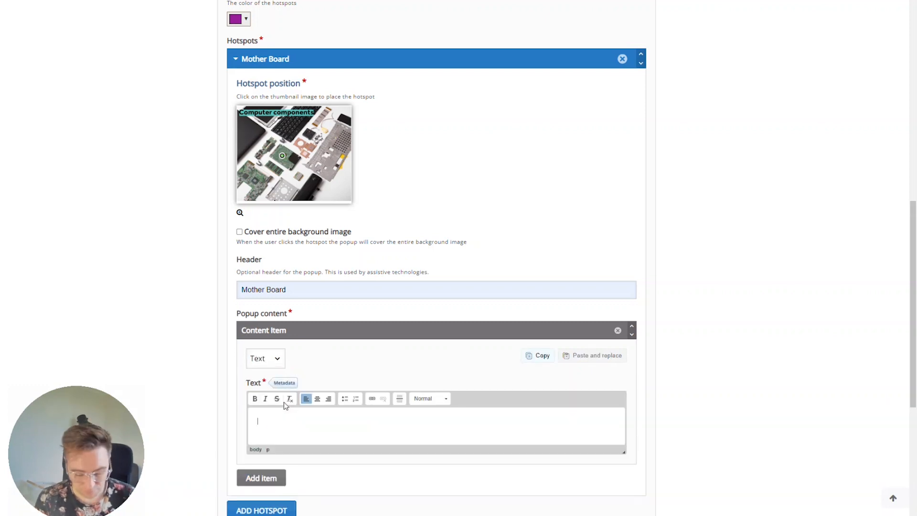
pyautogui.write('This is the motherboard')
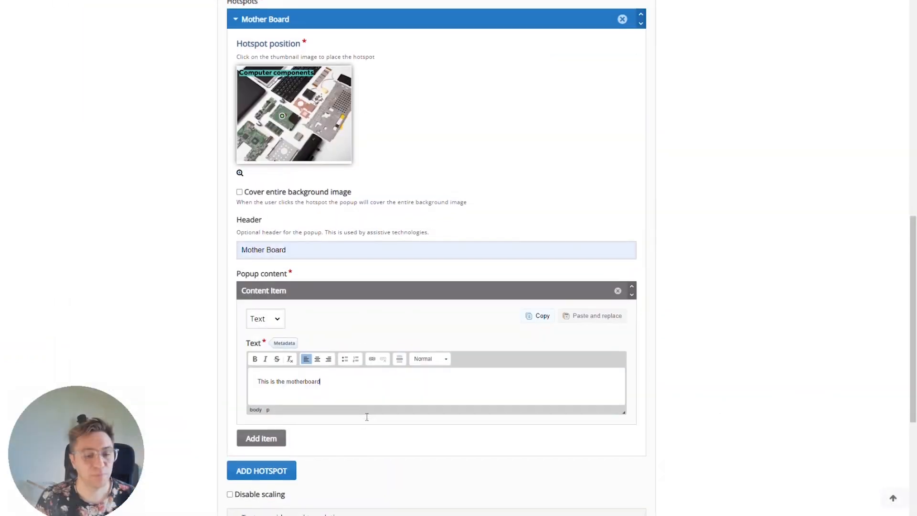
# Add a second content item to the Mother Board popup and view its content types without choosing one
pyautogui.scroll(-1, 296, 406)
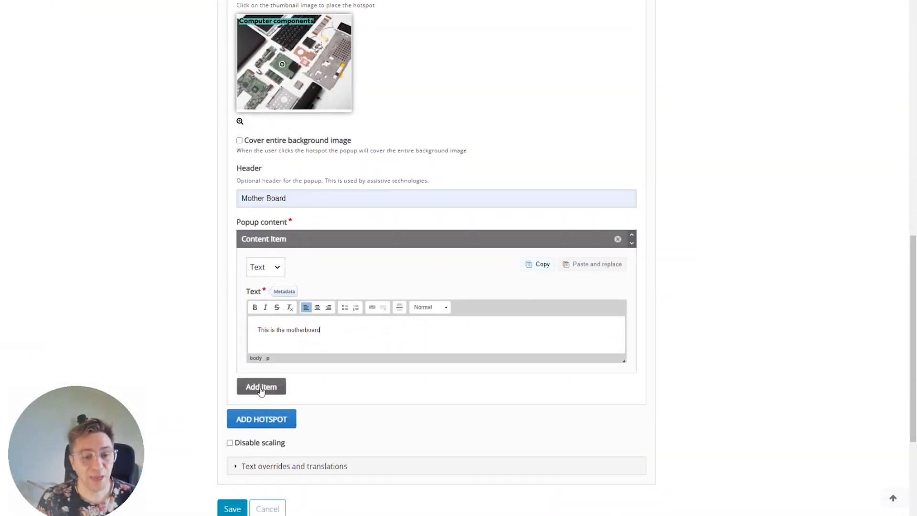
pyautogui.click(261, 388)
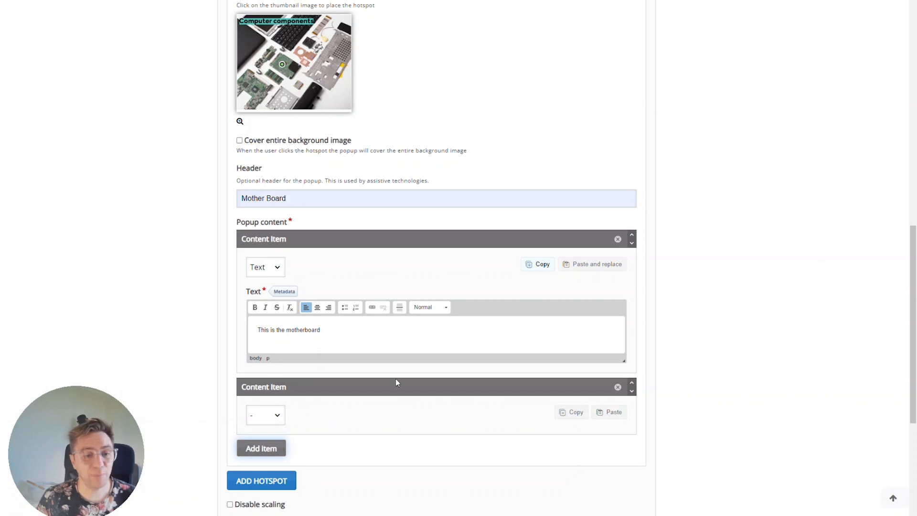
pyautogui.click(277, 417)
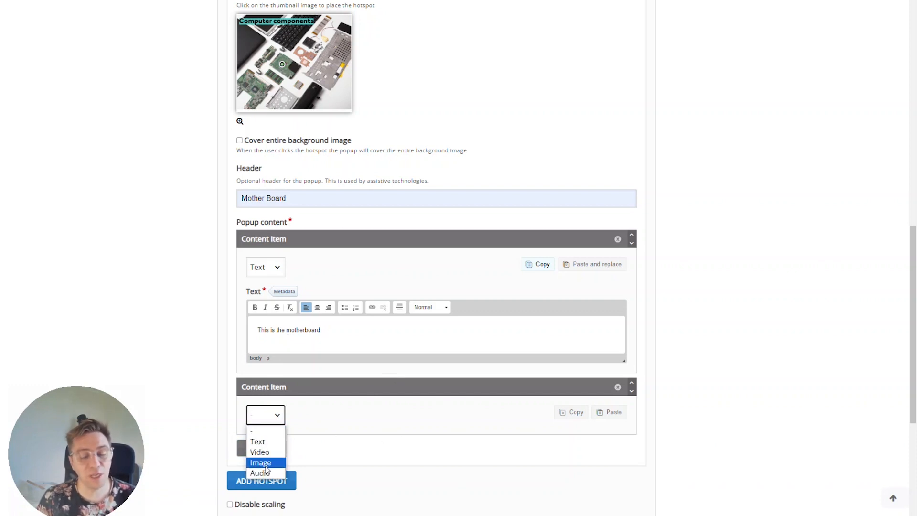
pyautogui.click(359, 393)
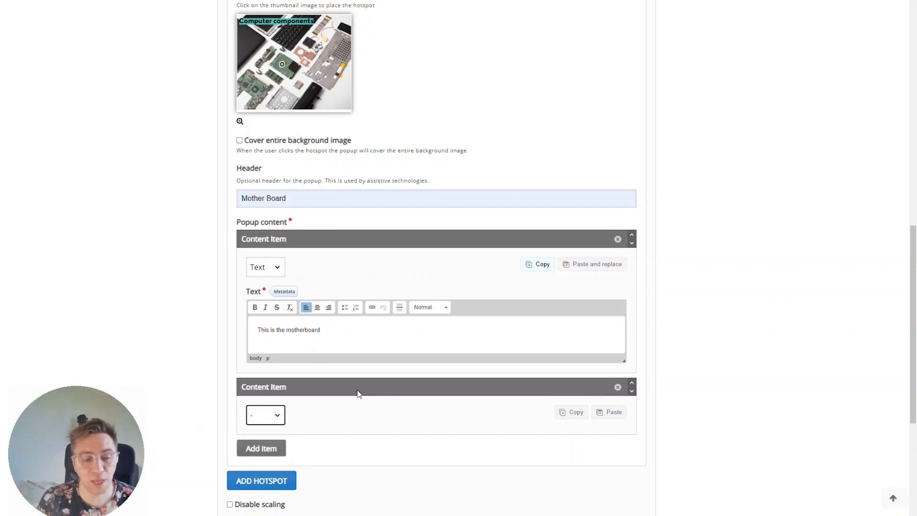
# Add a second hotspot, place it on the keyboard in the background photo and set its header to "Keyboard"
pyautogui.scroll(-1, 358, 391)
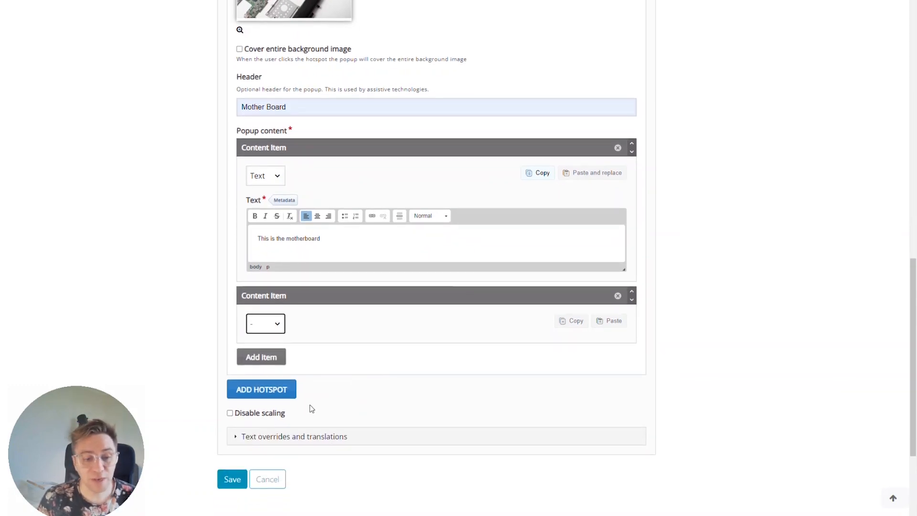
pyautogui.click(261, 389)
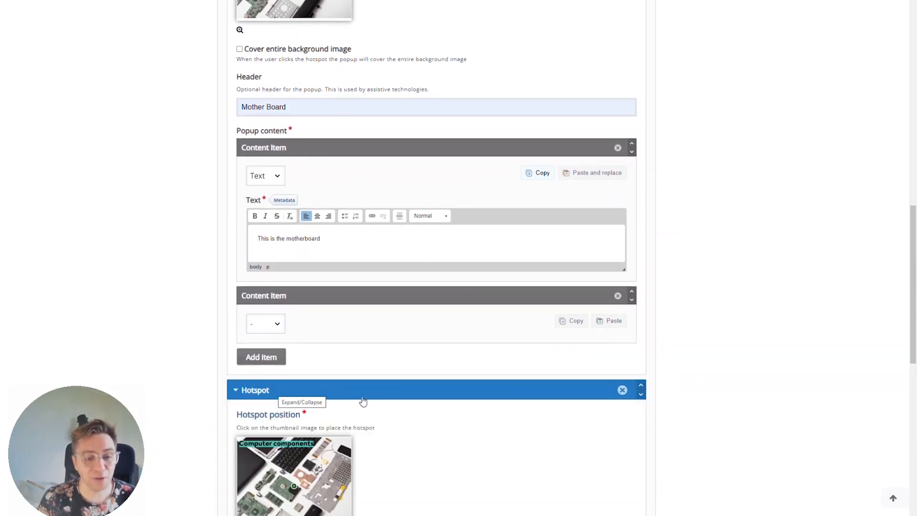
pyautogui.scroll(-4, 415, 420)
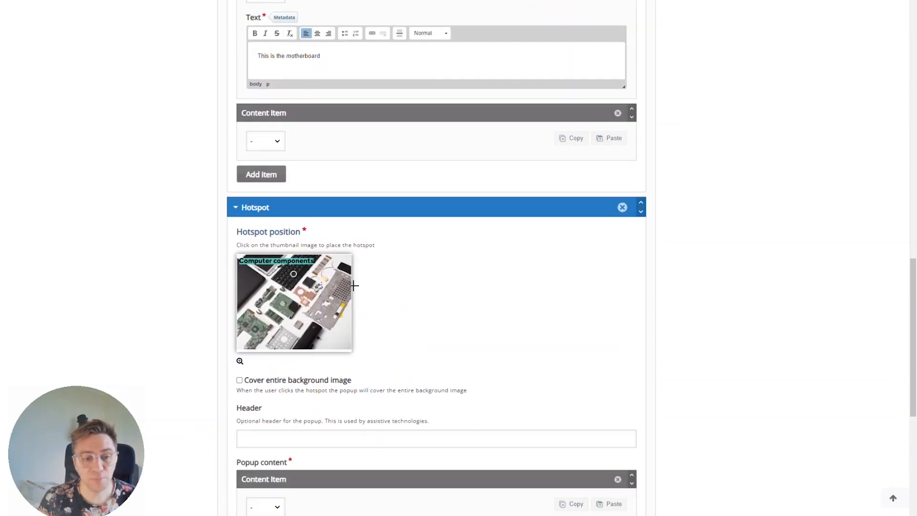
pyautogui.scroll(-1, 346, 339)
pyautogui.click(261, 392)
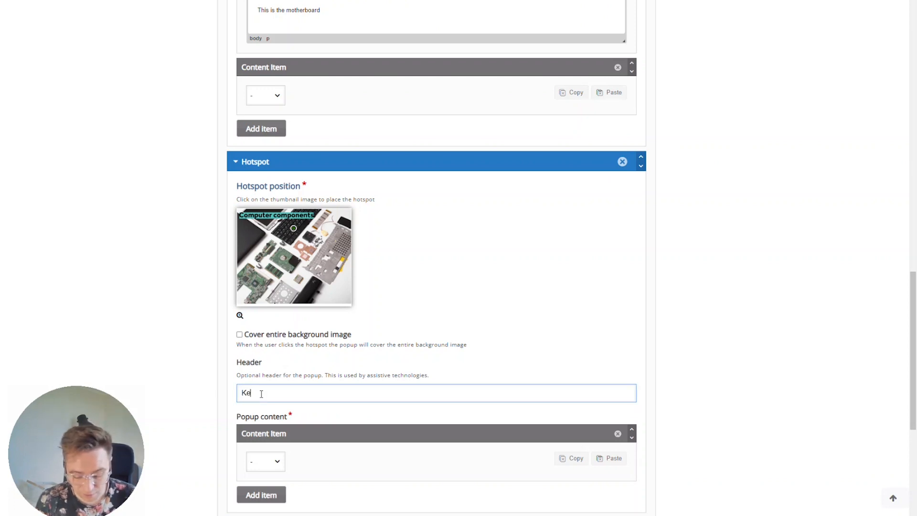
pyautogui.write('Keyboard')
# Choose Video as the content type of the Keyboard hotspot's popup
pyautogui.scroll(-3, 315, 399)
pyautogui.click(266, 324)
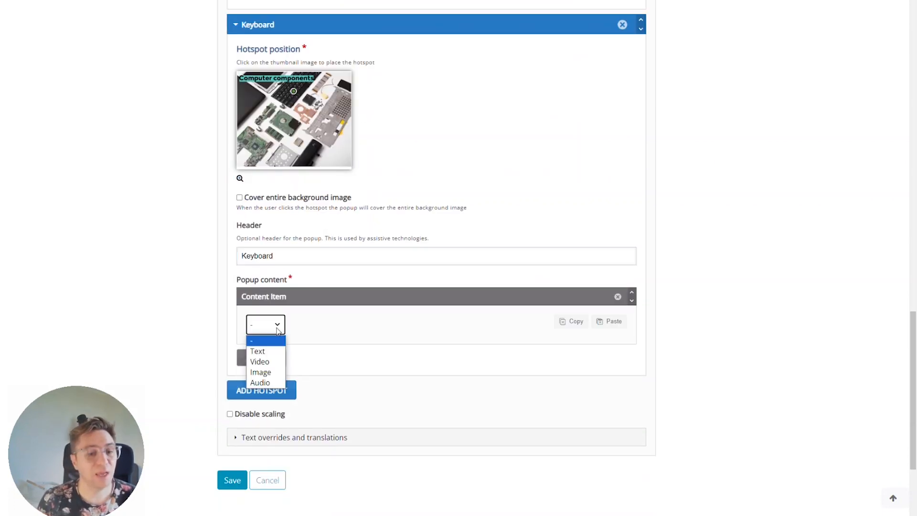
pyautogui.click(266, 362)
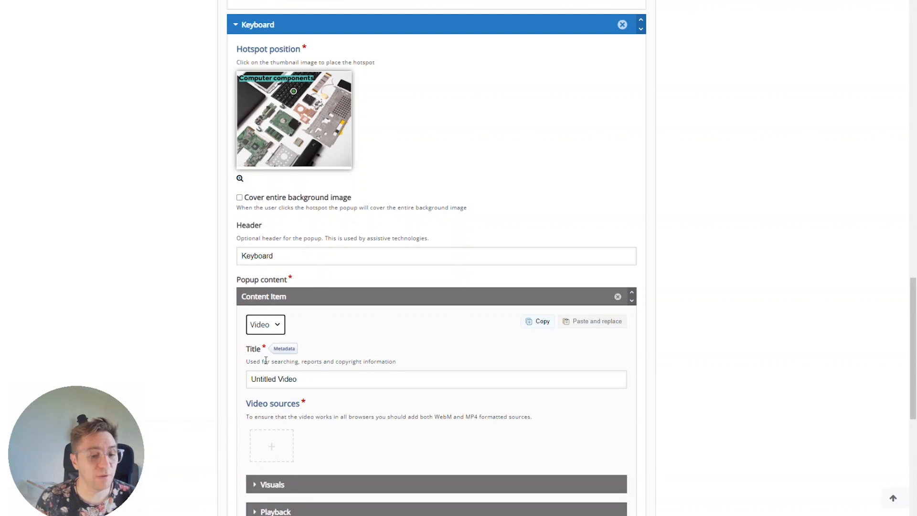
pyautogui.click(319, 376)
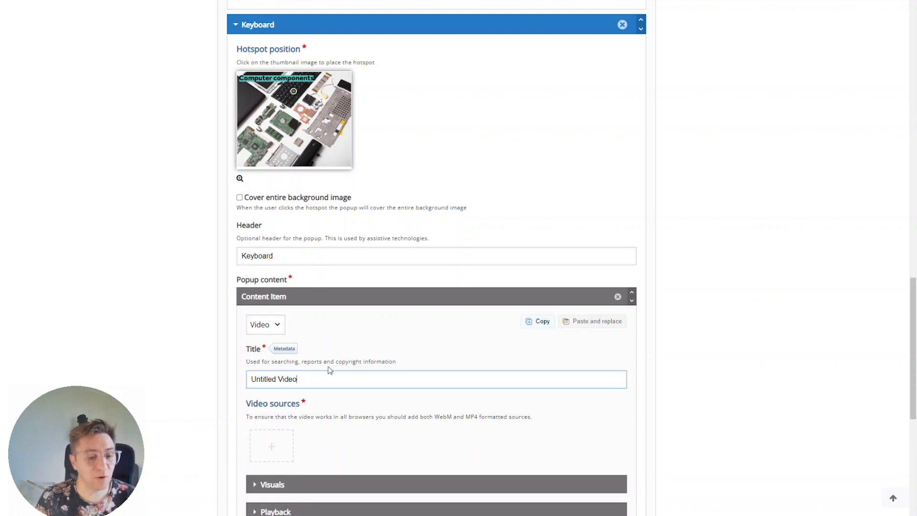
pyautogui.scroll(-1, 334, 362)
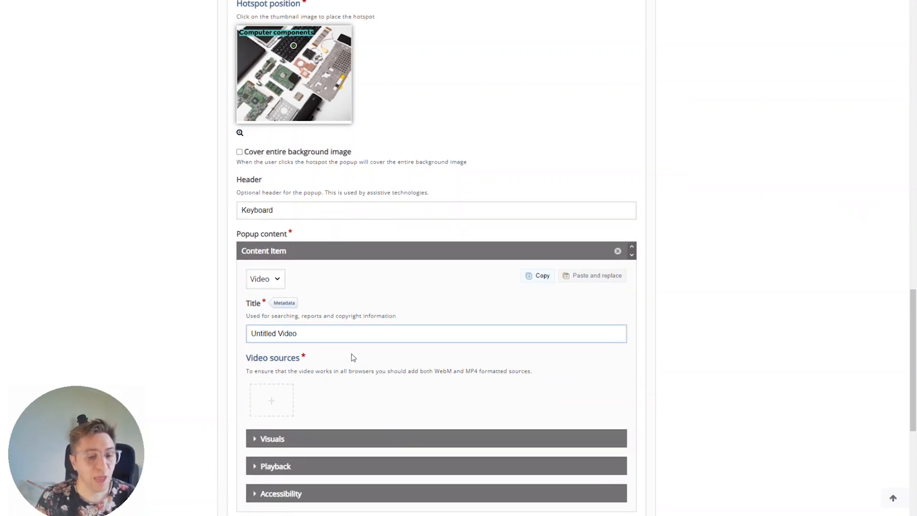
# Insert the copied YouTube link as the popup's video source and title the video "Sick keyboard skills"
pyautogui.click(272, 404)
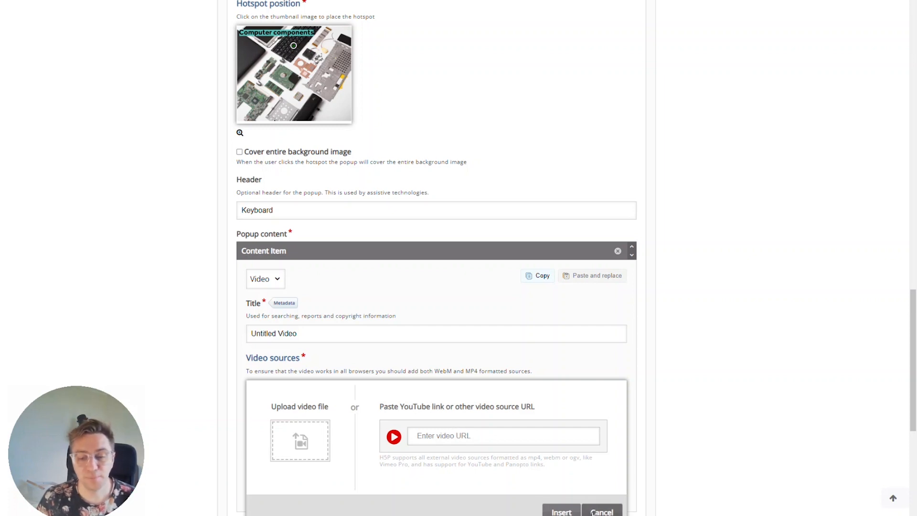
pyautogui.click(438, 436)
pyautogui.hotkey('ctrl', 'v')
pyautogui.moveTo(302, 334); pyautogui.dragTo(248, 334)
pyautogui.write('Sick keyboard skills')
pyautogui.click(561, 511)
# Save the Computer components image hotspots content
pyautogui.scroll(-3, 455, 299)
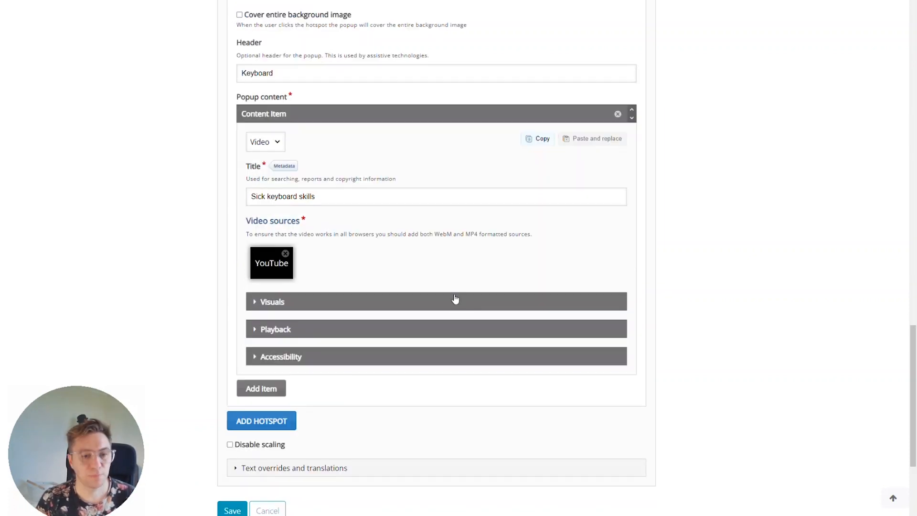
pyautogui.scroll(-2, 446, 266)
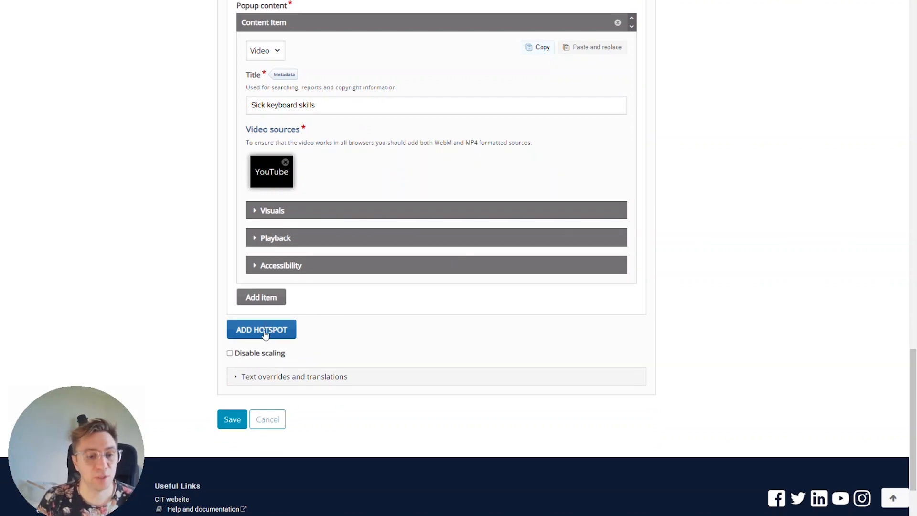
pyautogui.click(238, 427)
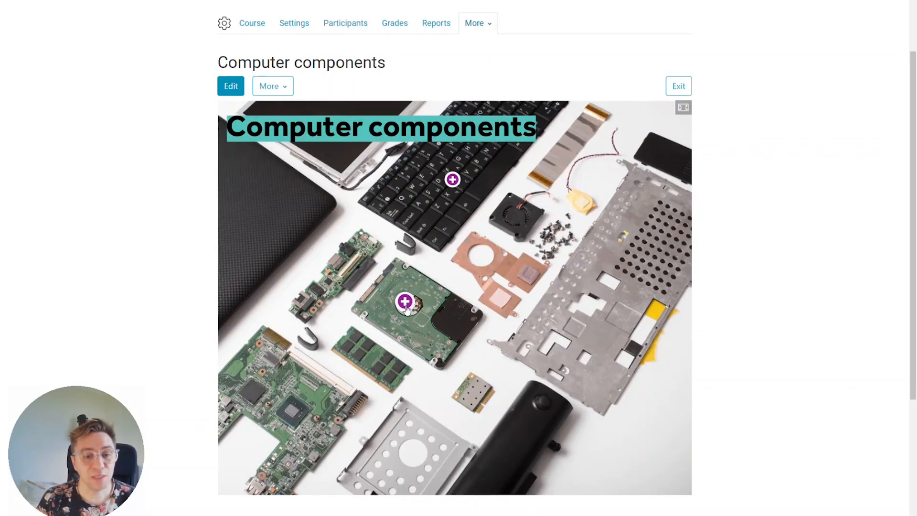
# Test the Mother Board and Keyboard hotspots by viewing their popups, and close the Keyboard popup
pyautogui.click(406, 303)
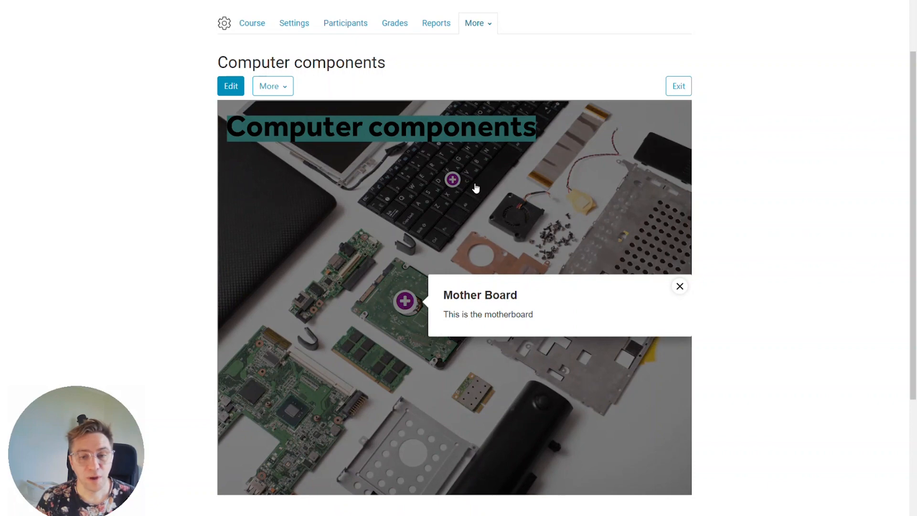
pyautogui.click(452, 179)
pyautogui.click(452, 179)
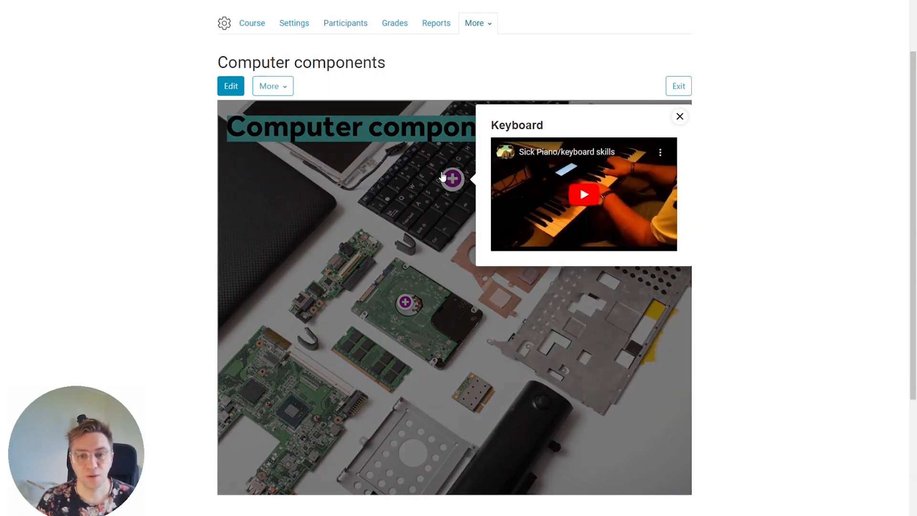
pyautogui.click(679, 118)
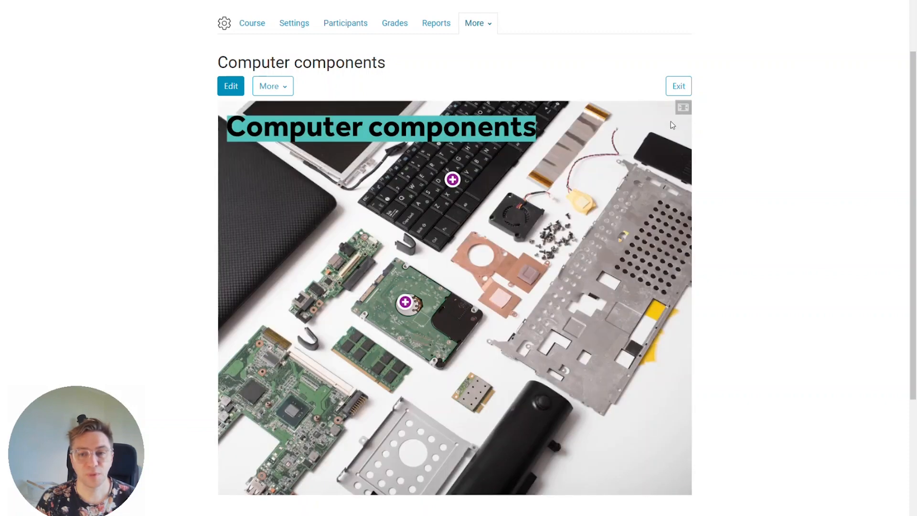
# Exit the content preview and go from the H5P bank to the course page
pyautogui.click(677, 89)
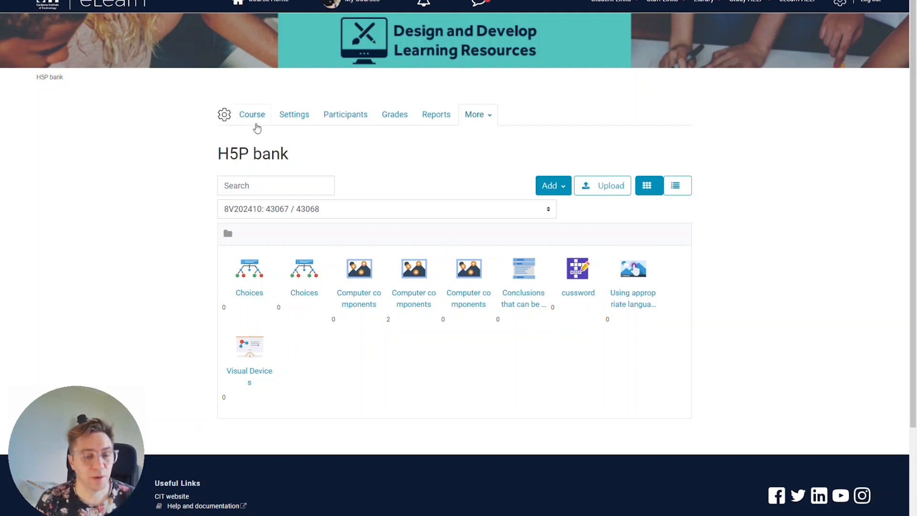
pyautogui.click(252, 117)
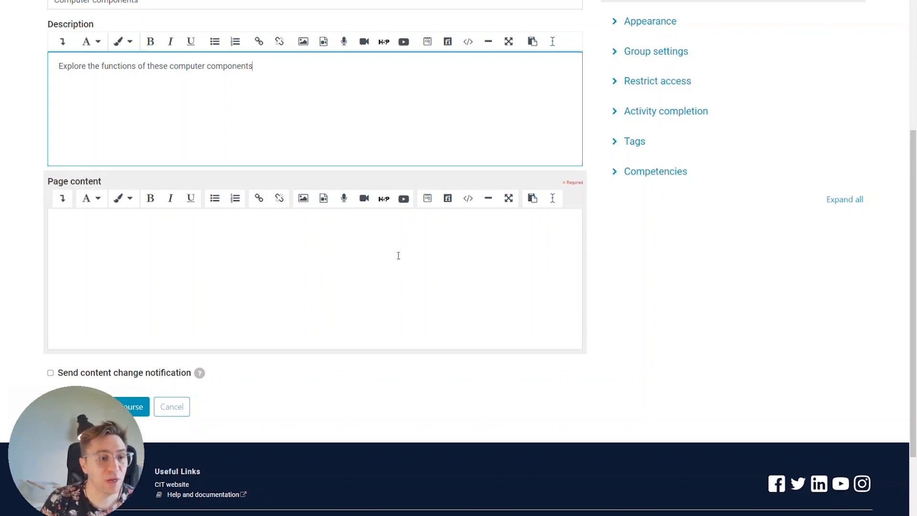
# Insert the "Computer components" activity dated 20/05/24, 15:56 from the H5P bank into the new page's content as a linked file
pyautogui.scroll(2, 397, 253)
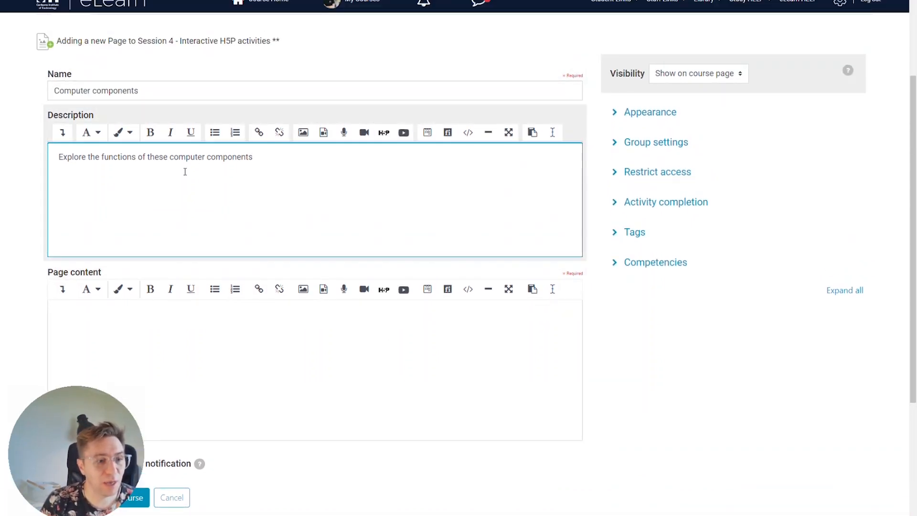
pyautogui.scroll(-1, 231, 160)
pyautogui.click(156, 300)
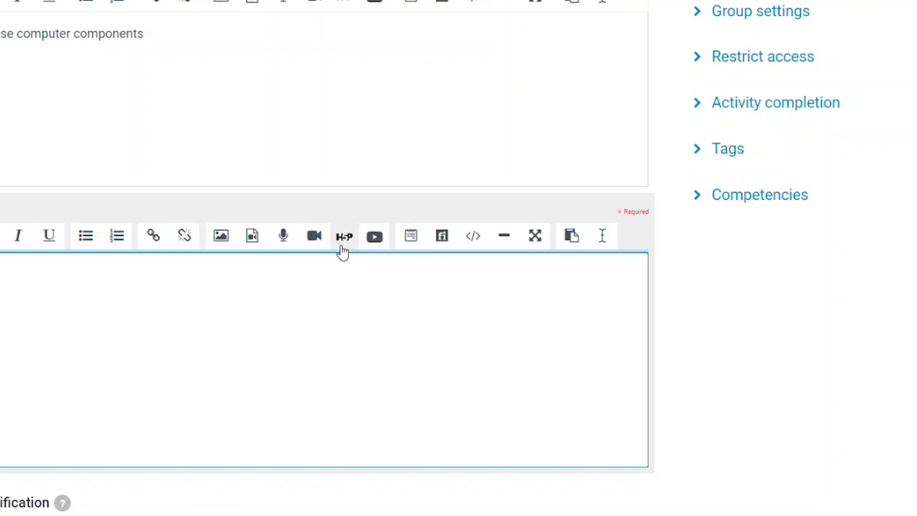
pyautogui.click(341, 245)
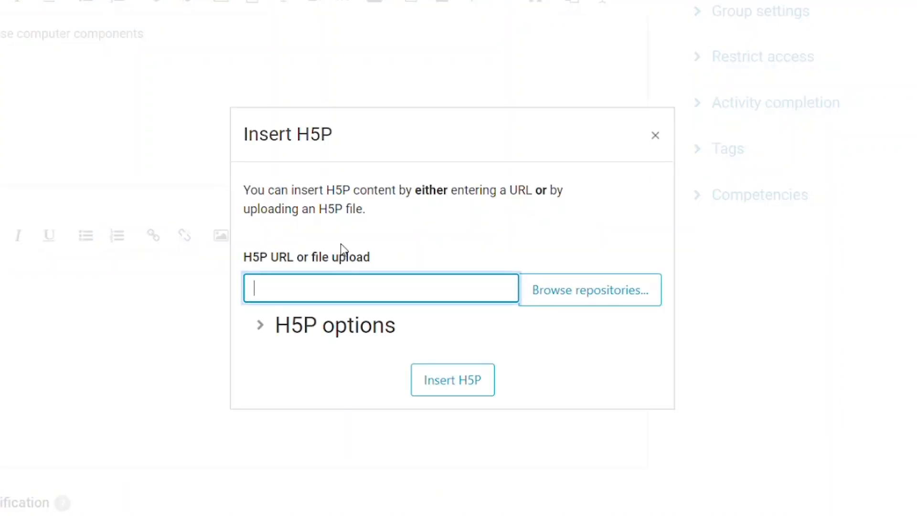
pyautogui.click(542, 284)
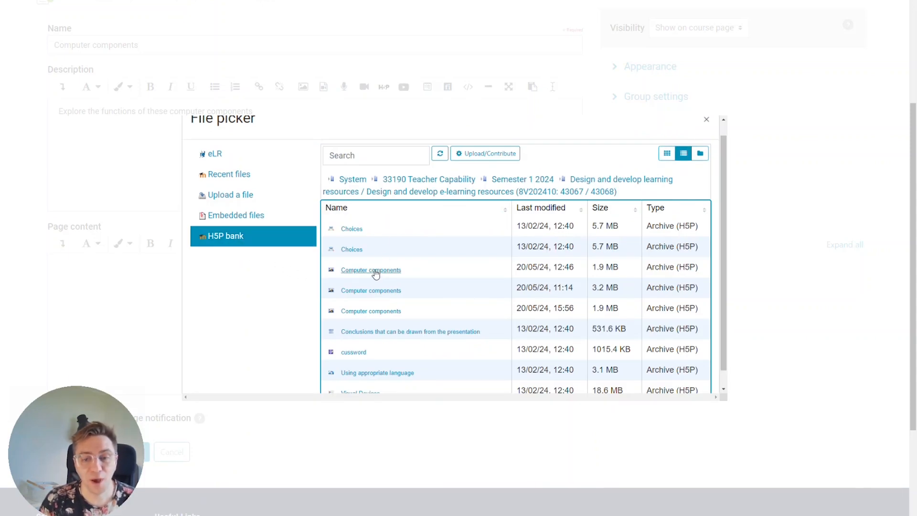
pyautogui.click(359, 313)
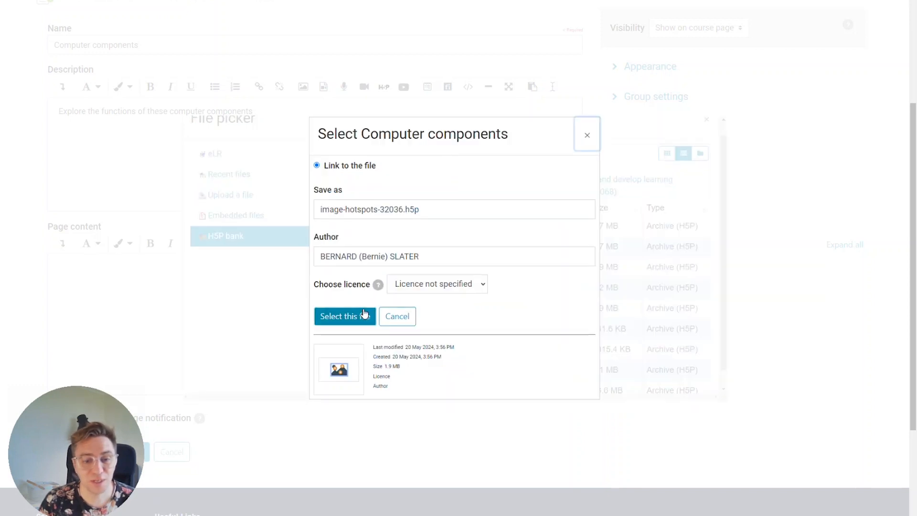
pyautogui.click(355, 319)
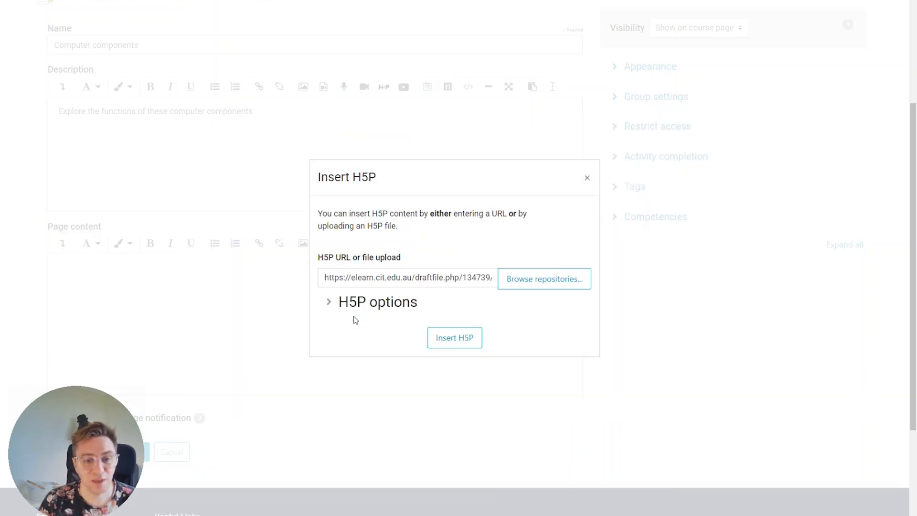
pyautogui.click(451, 344)
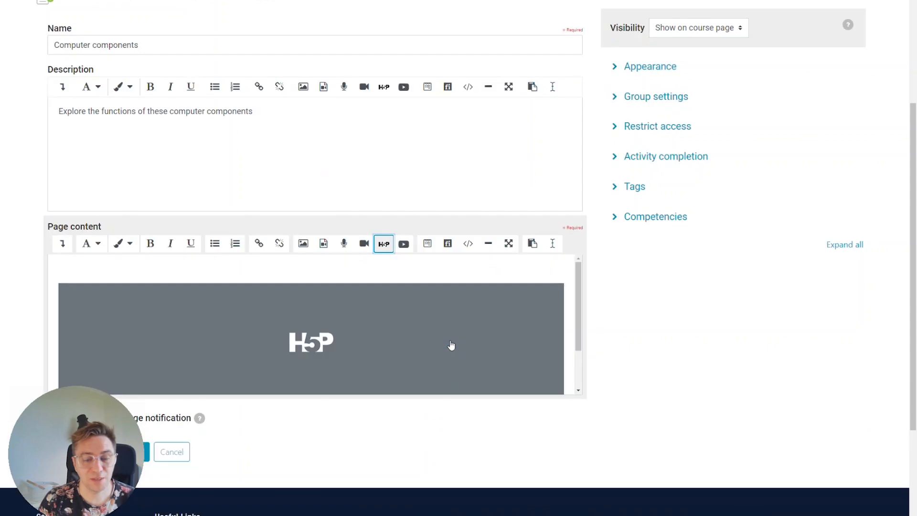
# Save the Computer components page and return to the course
pyautogui.scroll(-1, 606, 281)
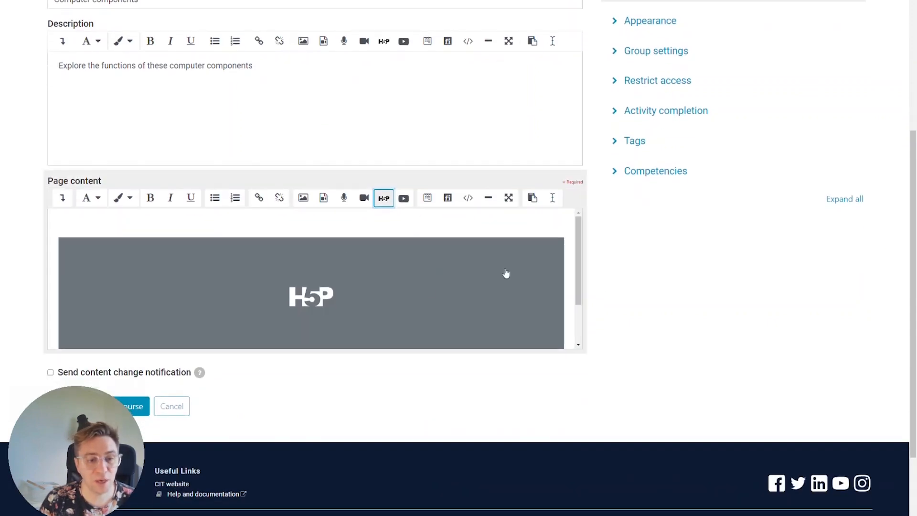
pyautogui.click(98, 452)
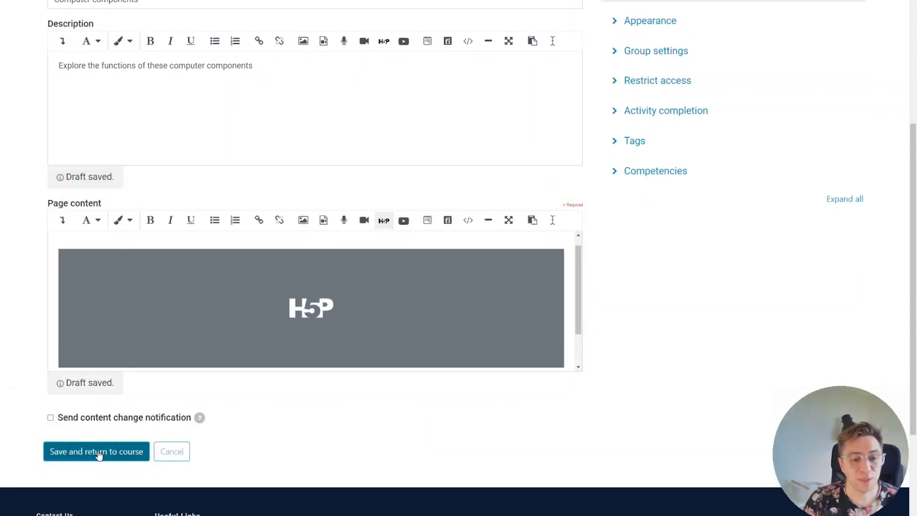